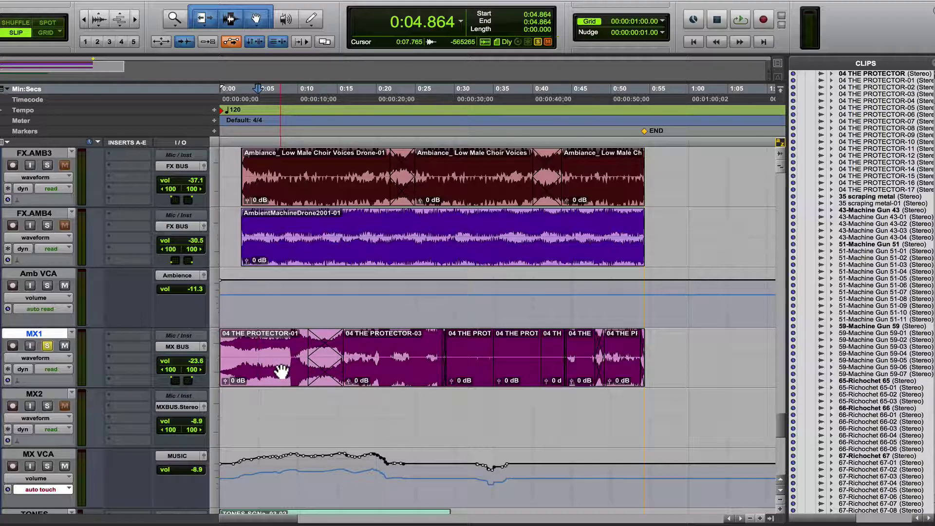
- Select the first 04 THE PROTECTOR-01 clip on MX1 with the Grabber
click(278, 378)
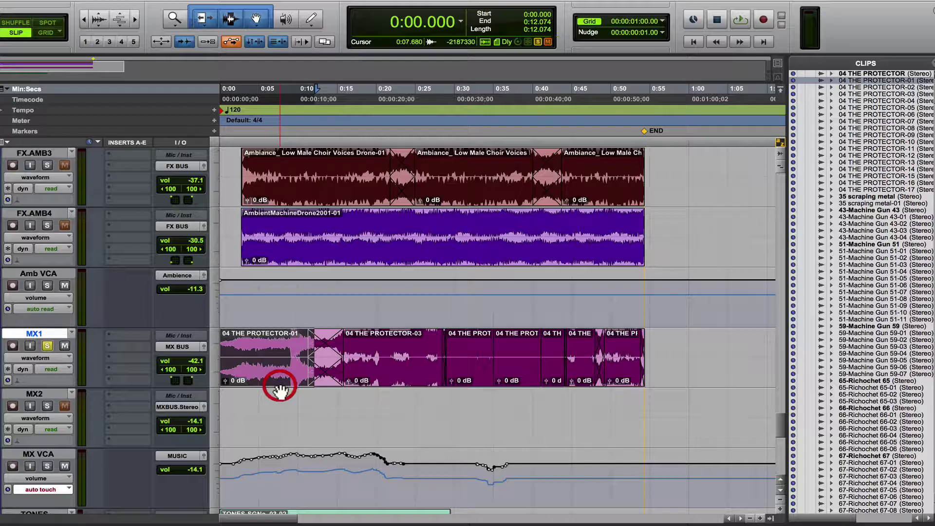
- Select all MX1 clips through the last one and consolidate them into a single MX1_01 clip
shift+click(623, 377)
key(alt+shift+3)
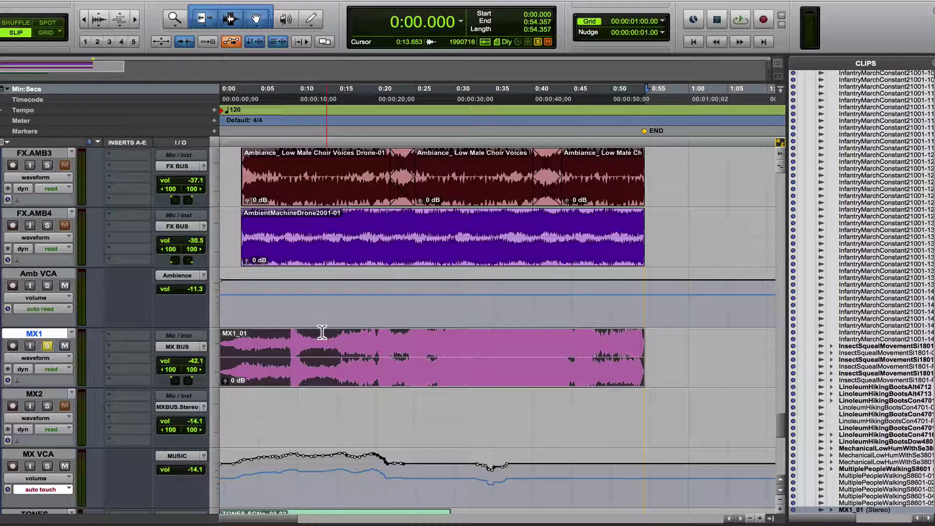
click(291, 344)
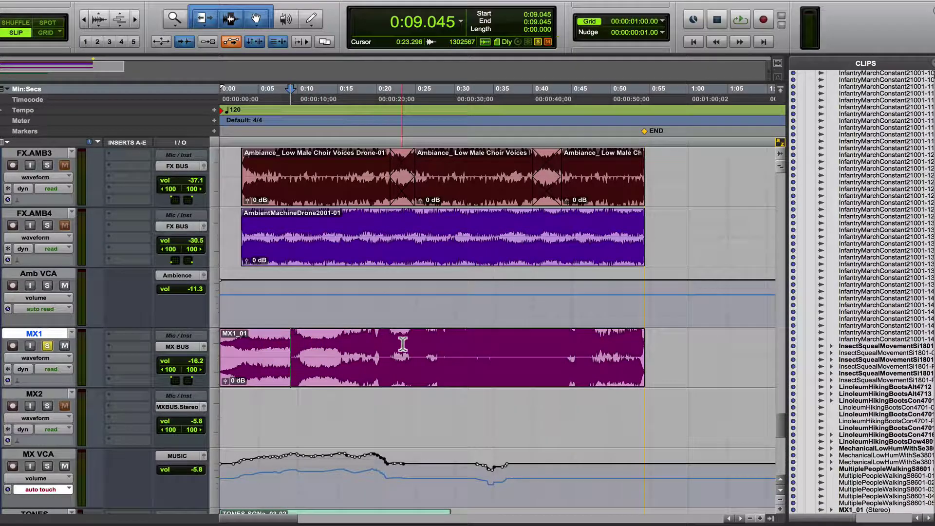
click(446, 341)
click(479, 374)
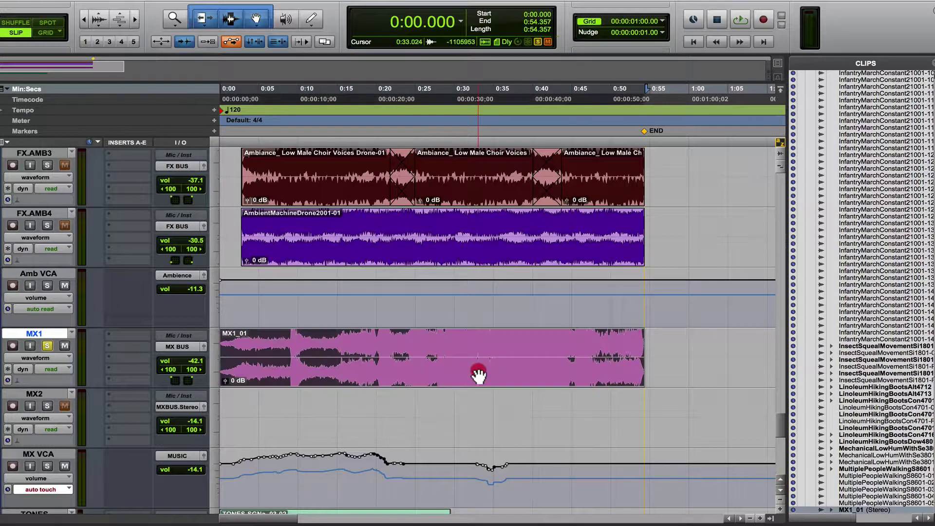
- Audition the consolidated MX1_01 clip from 0:32.170
click(473, 341)
key(space)
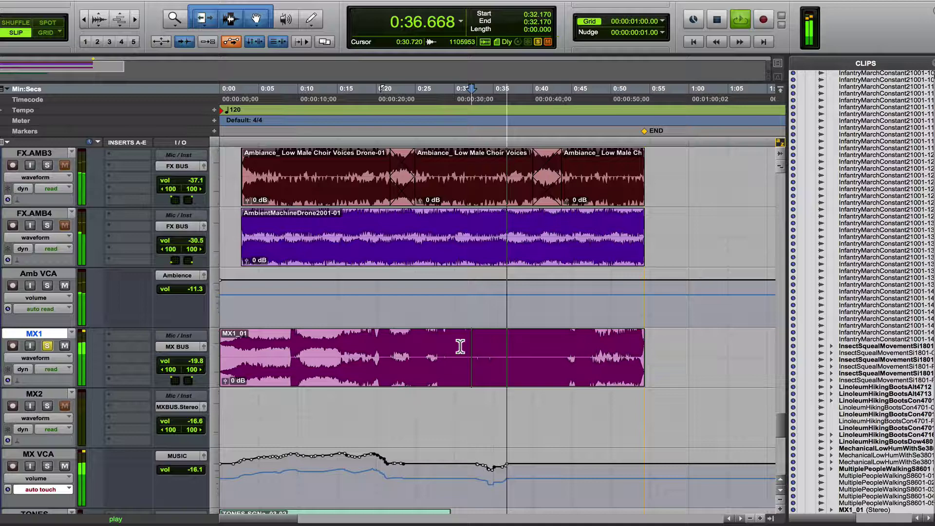
key(space)
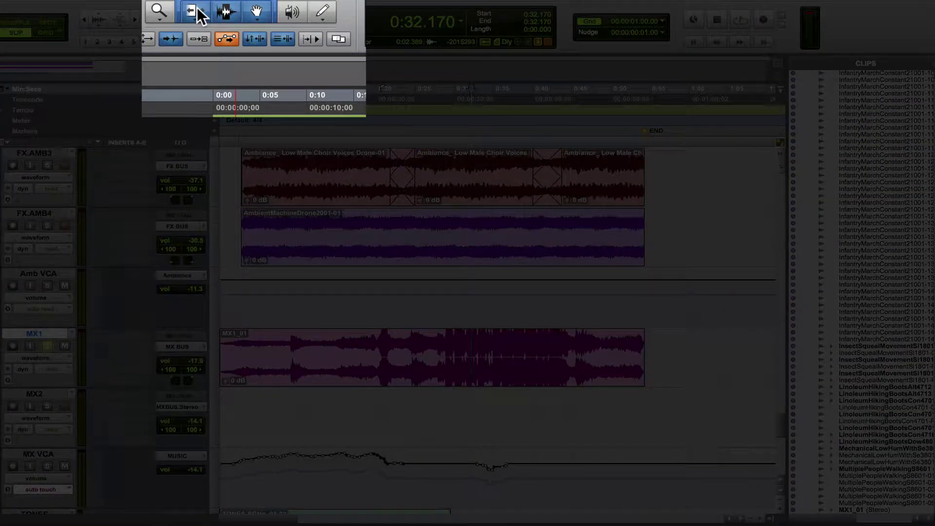
- Switch the Trim tool to TCE (time compression/expansion) mode
click(197, 7)
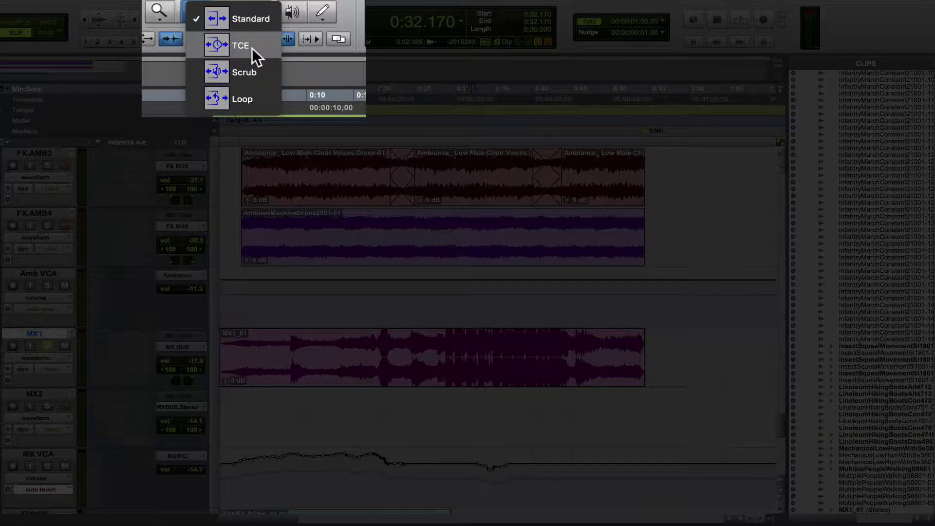
click(253, 48)
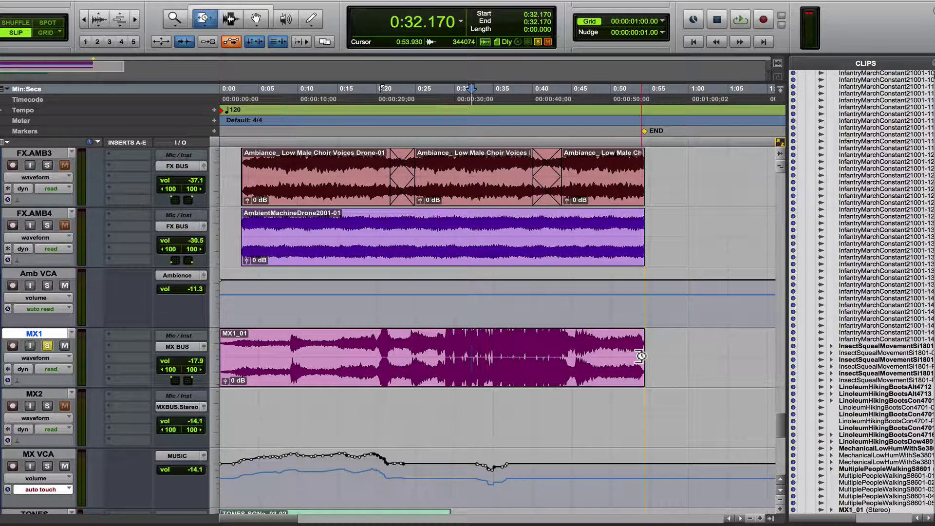
drag(641, 356, 583, 358)
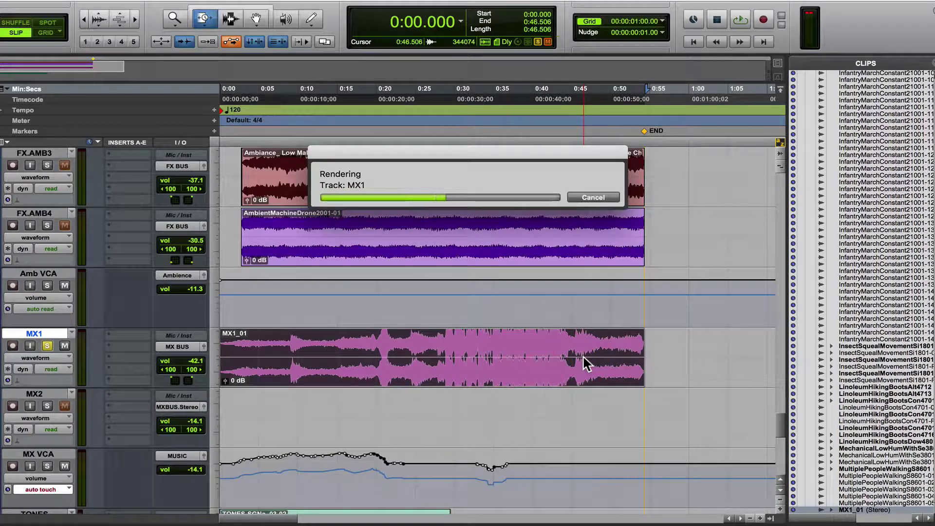
click(249, 8)
click(413, 340)
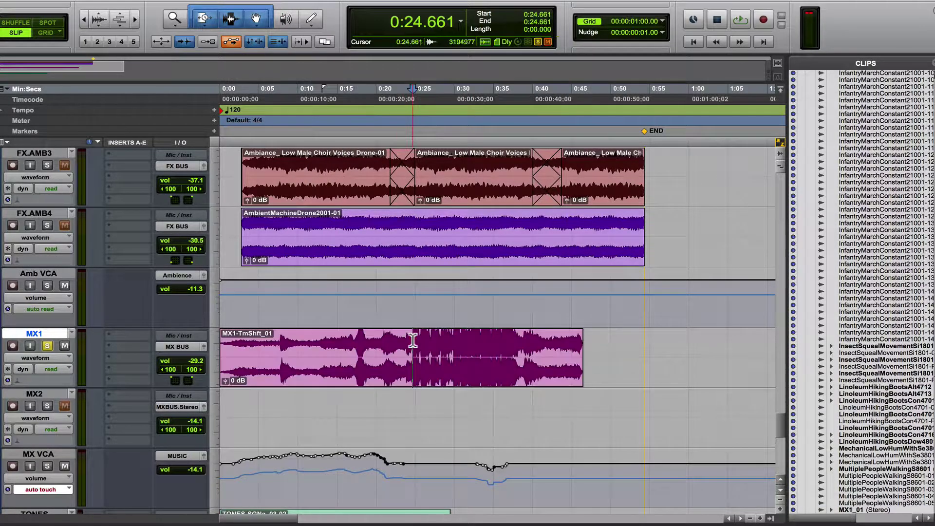
key(space)
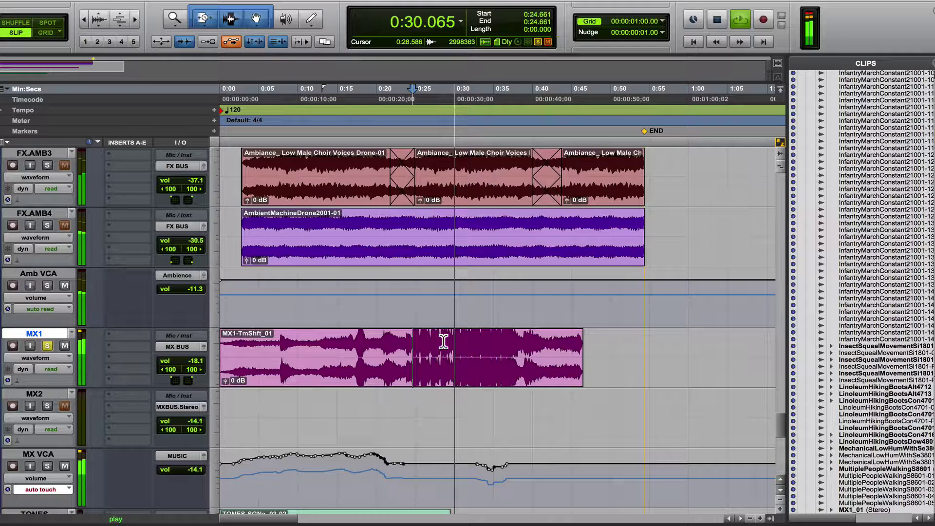
key(space)
- Undo the clip's time compression and audition the original from 0:28.757
key(ctrl+z)
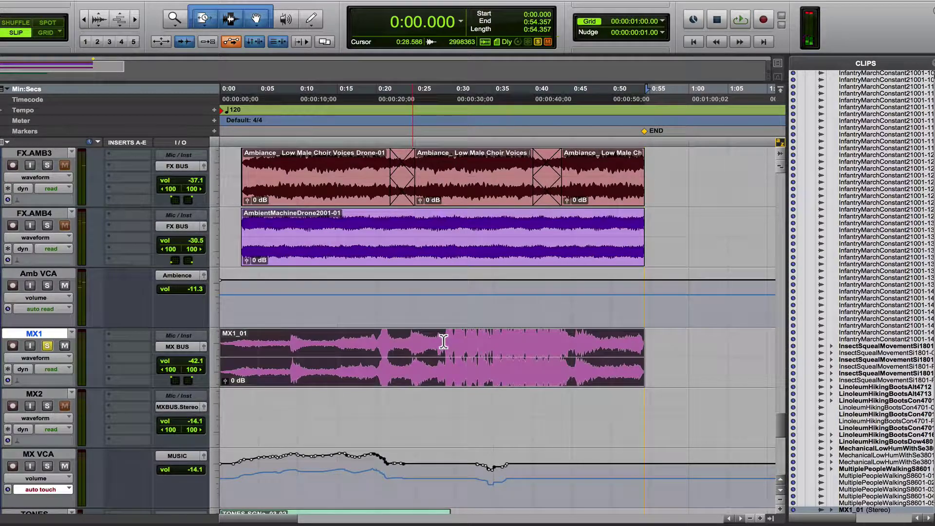
click(445, 341)
key(space)
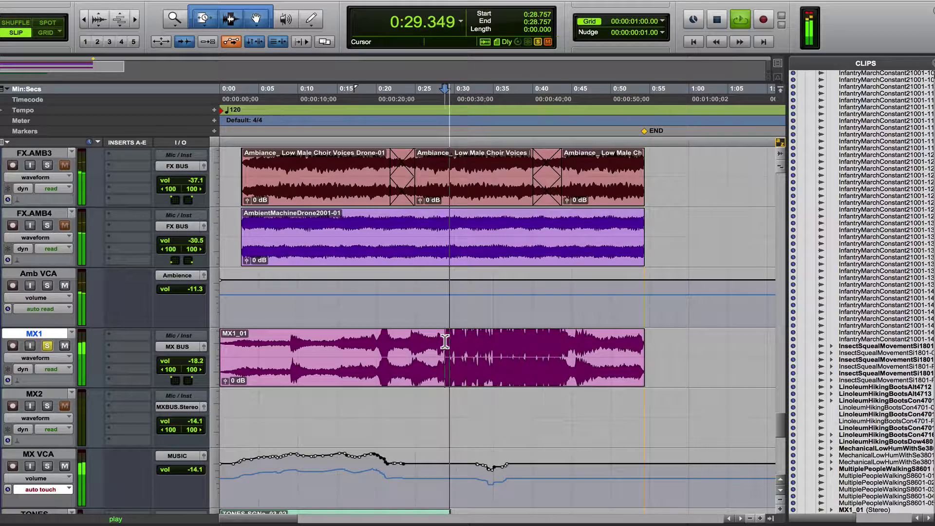
key(space)
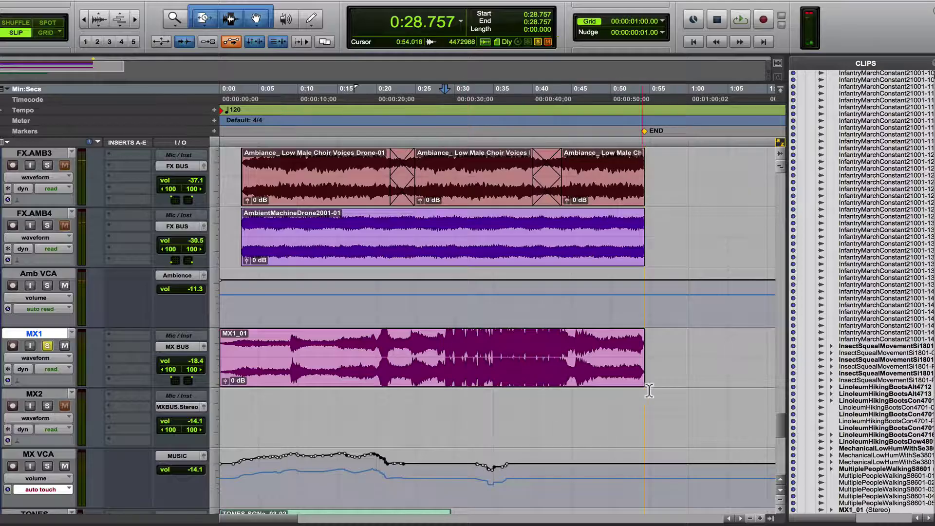
- Stretch MX1_01 to end at 1:06.986 and audition it from 0:35.498
click(643, 360)
drag(643, 361, 744, 360)
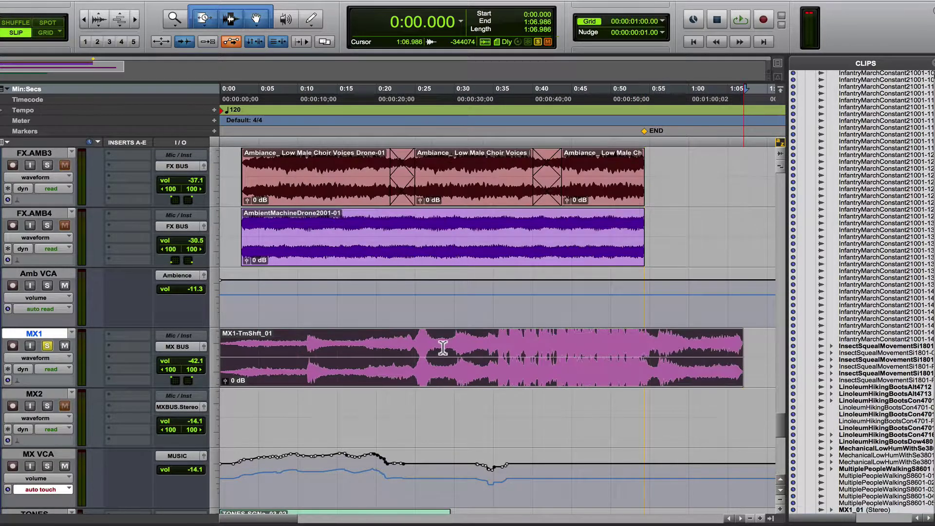
click(498, 344)
key(space)
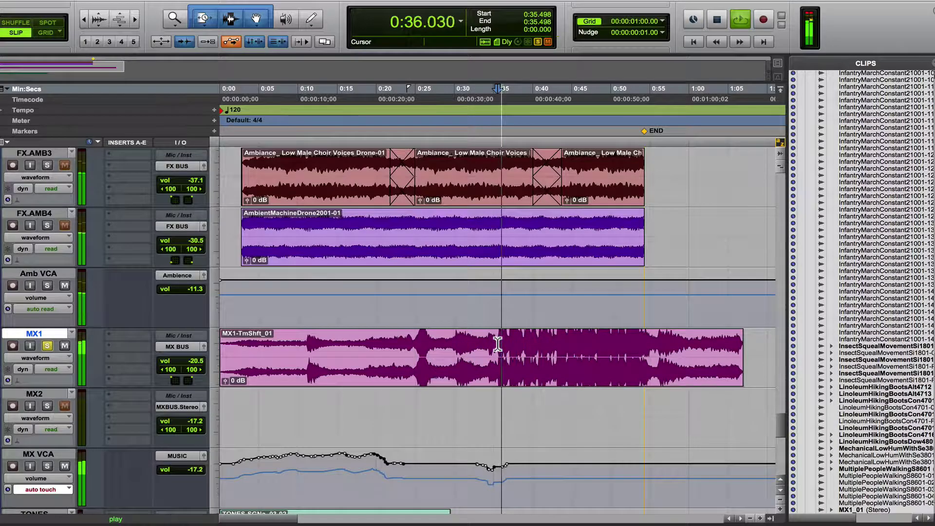
key(space)
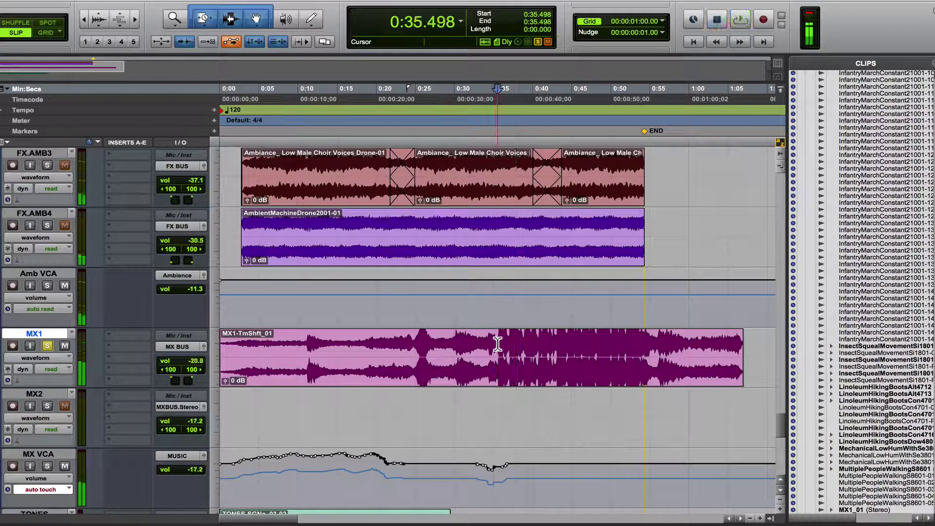
- Undo the stretch, return the Trim tool to Standard, and enable the Smart Tool
key(super+z)
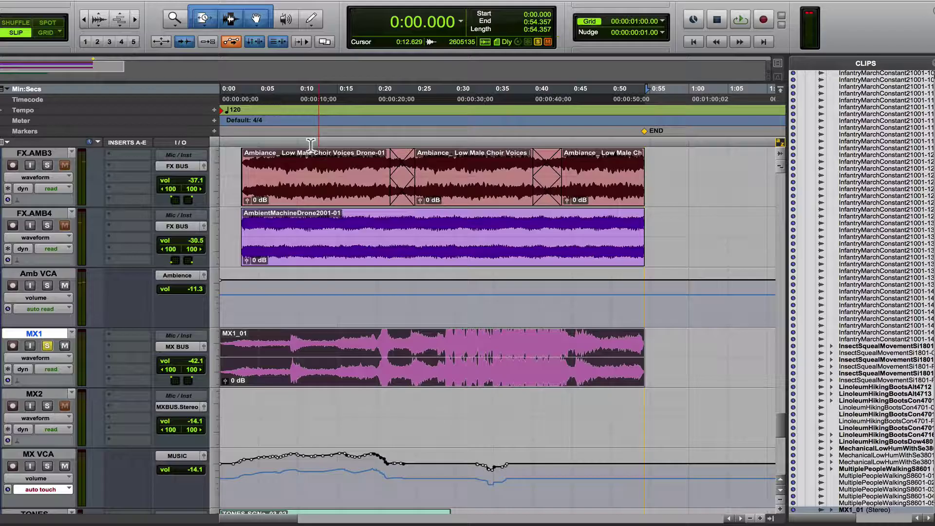
click(212, 12)
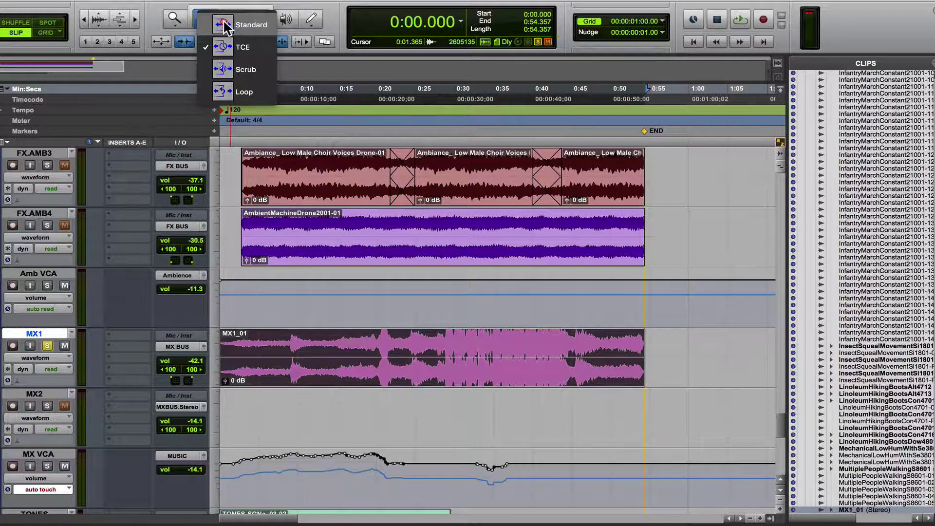
click(229, 23)
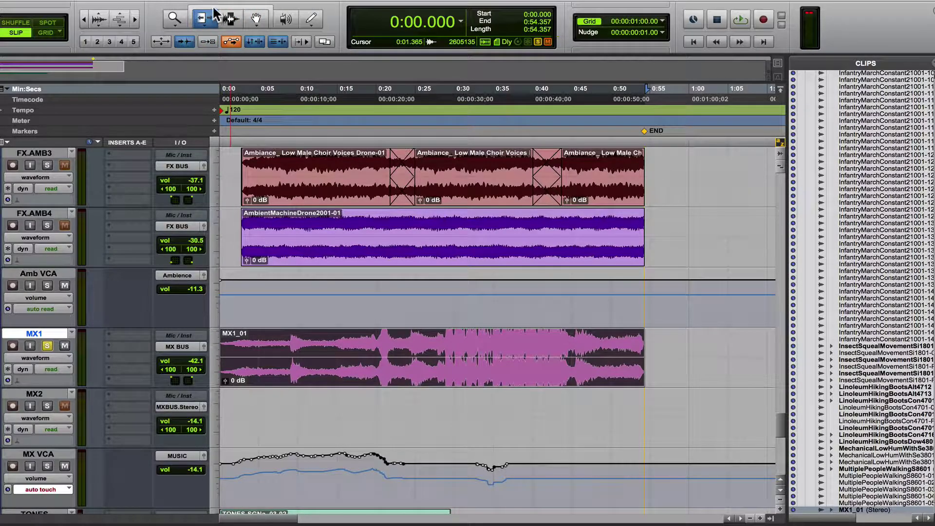
click(216, 8)
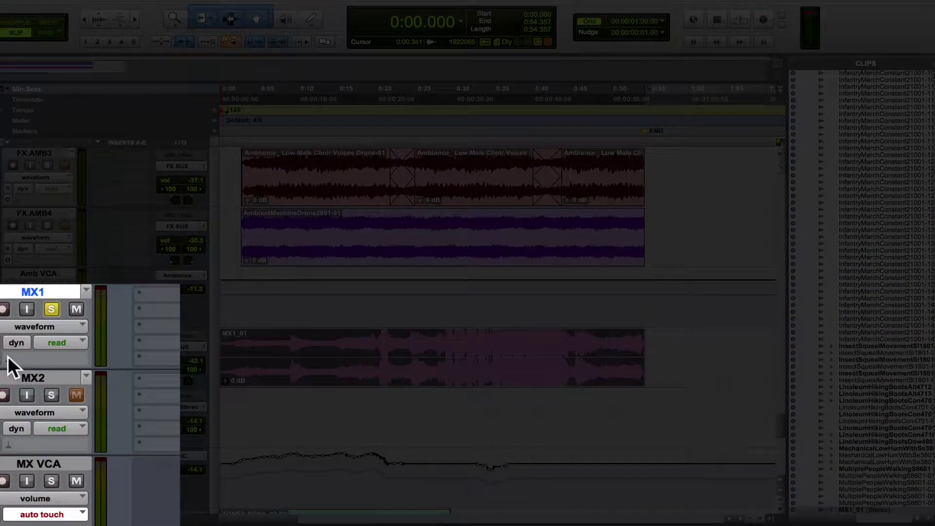
- Set the MX1 track's Elastic Audio plug-in to Polyphonic
click(8, 357)
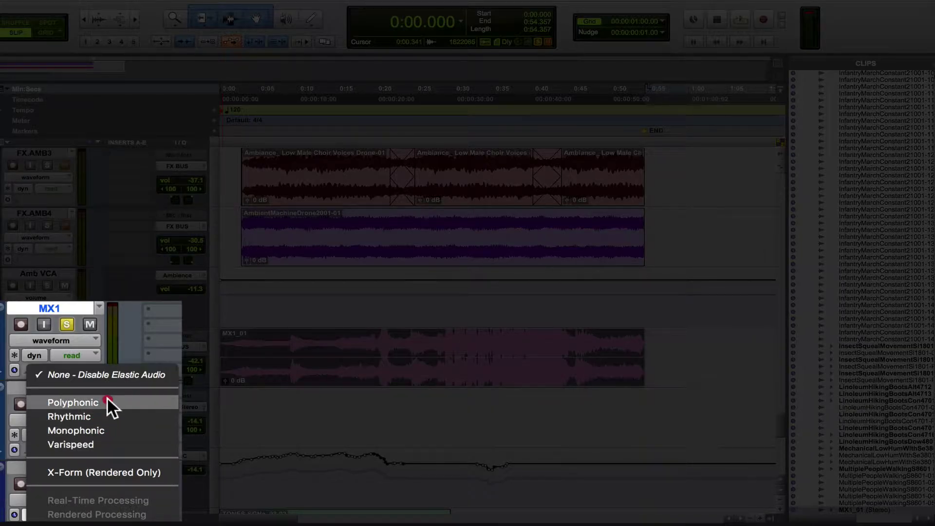
click(120, 402)
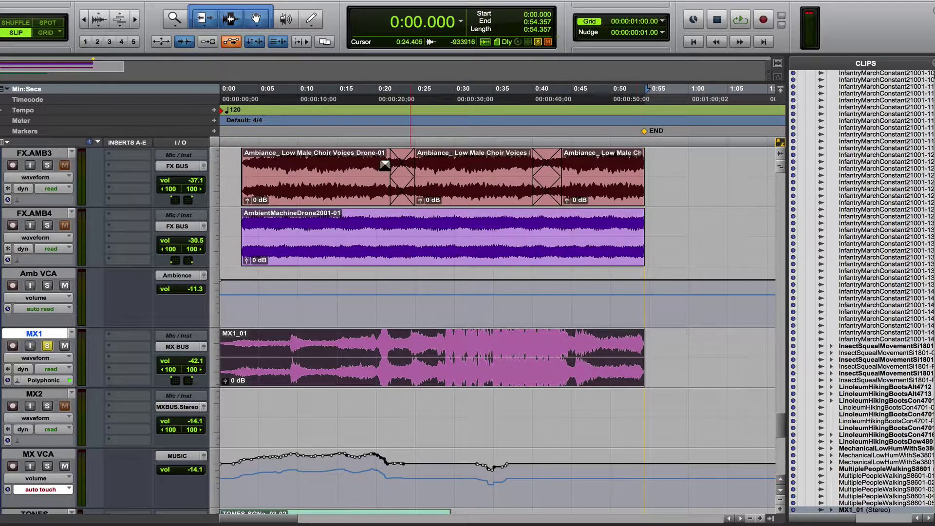
- Switch the Trim tool to TCE and stretch the MX1 clip to end near 1:01.354
click(206, 19)
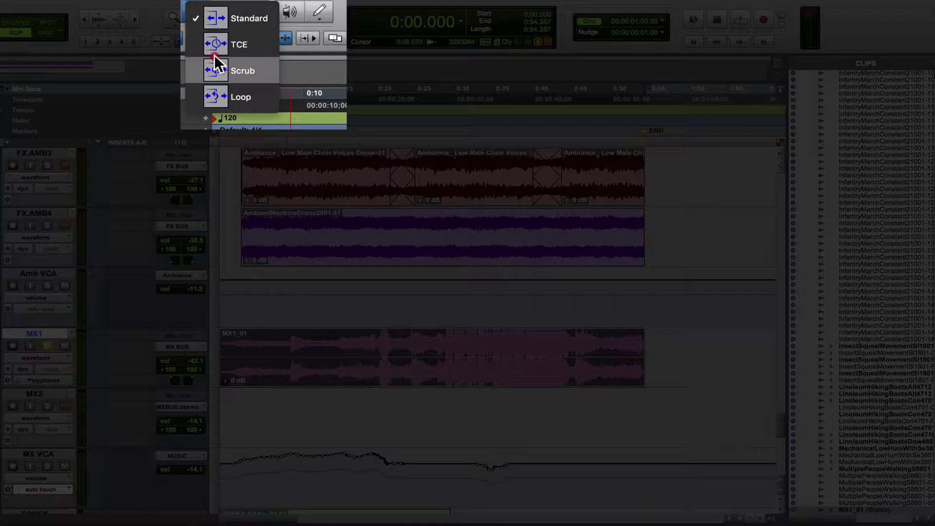
click(215, 50)
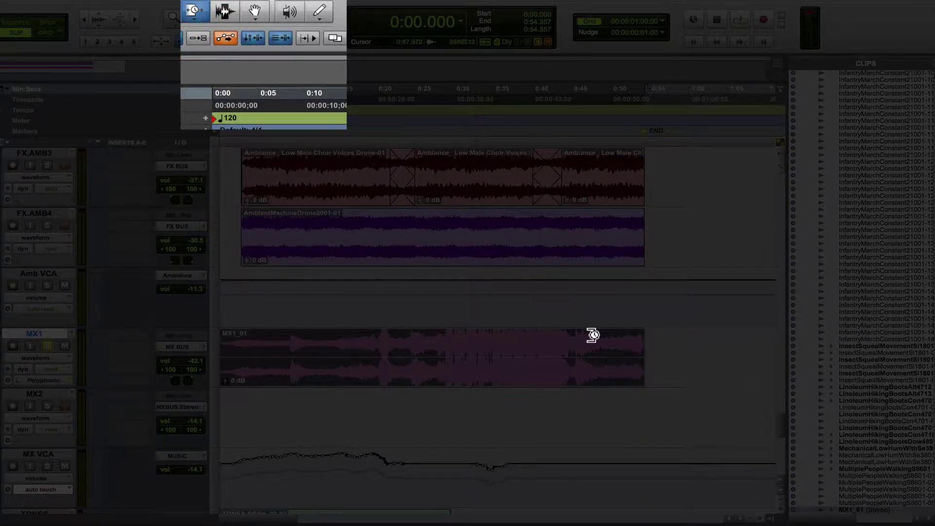
drag(640, 355, 699, 344)
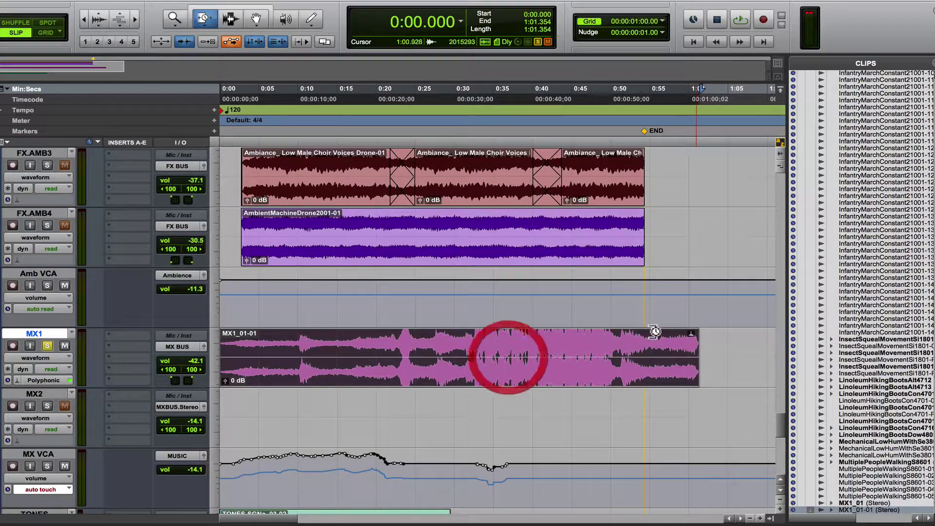
- Re-enable the Smart Tool, audition the stretched clip from 0:32.426, then select it
click(258, 8)
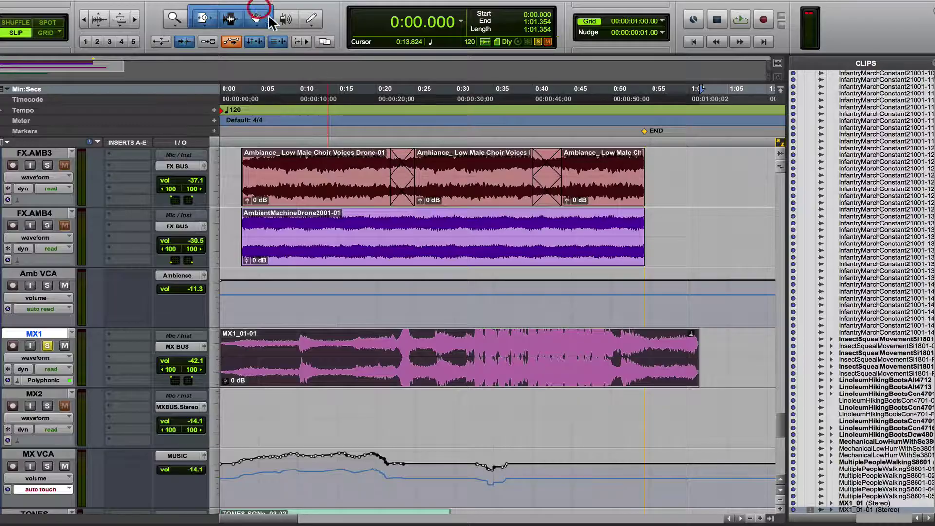
click(473, 351)
key(space)
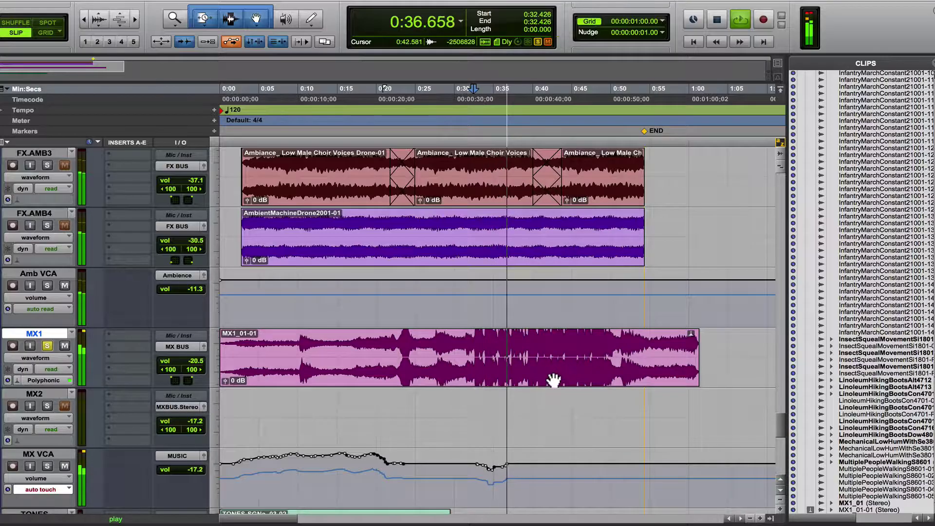
key(space)
click(532, 376)
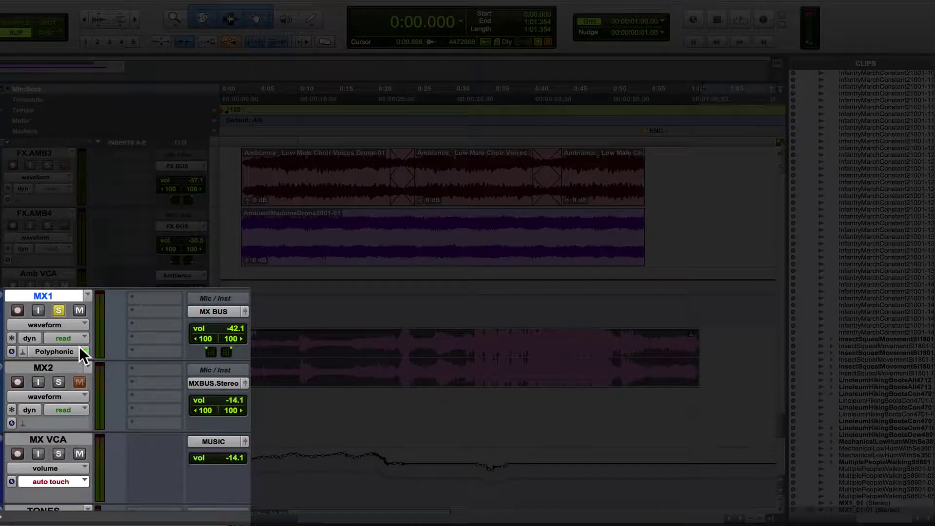
- Open MX1's Elastic Audio settings, switch to Rhythmic, and audition from 0:33.536
click(65, 348)
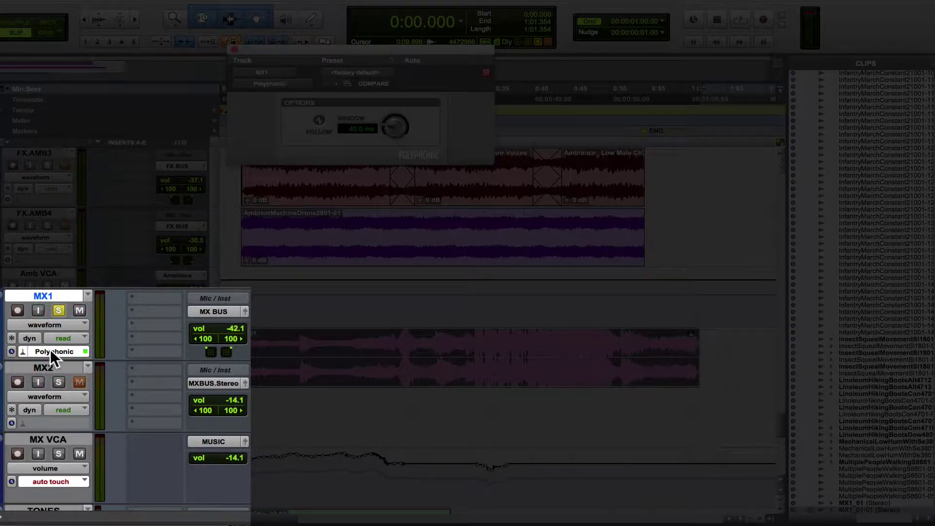
click(26, 346)
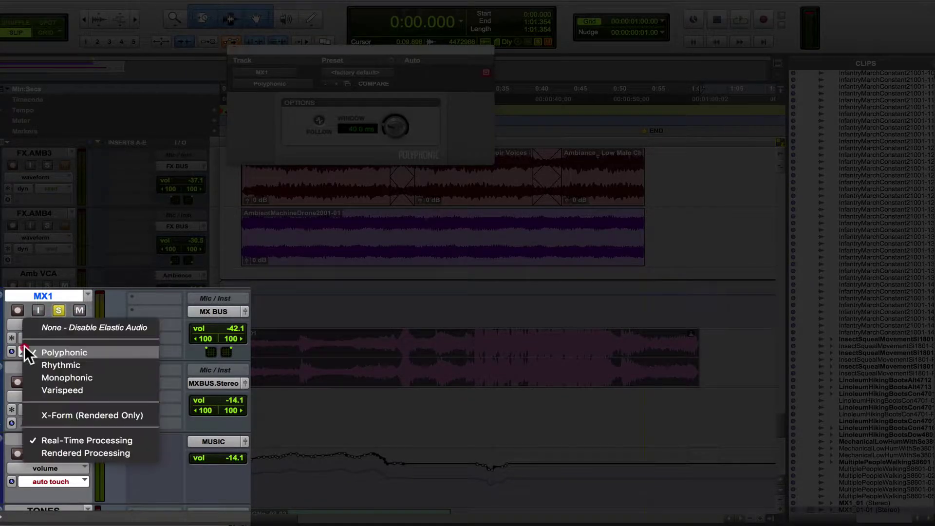
click(59, 368)
click(483, 348)
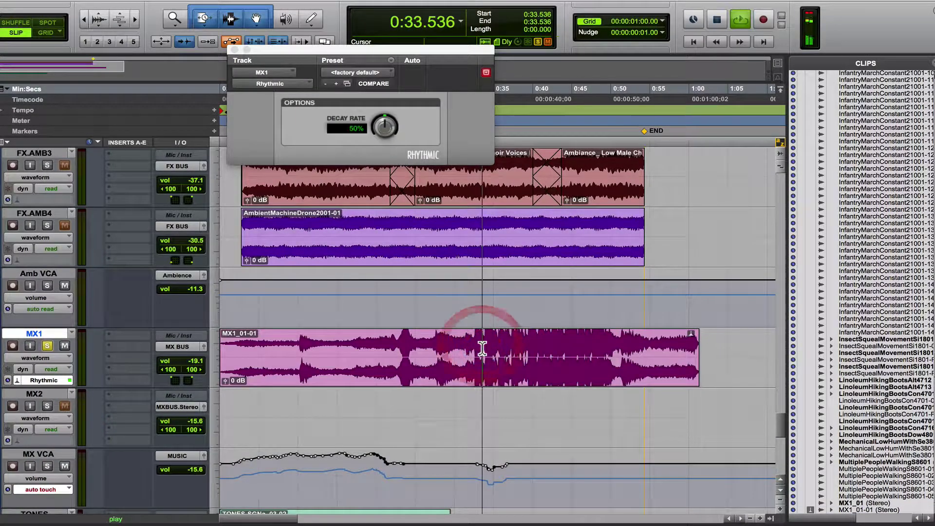
key(space)
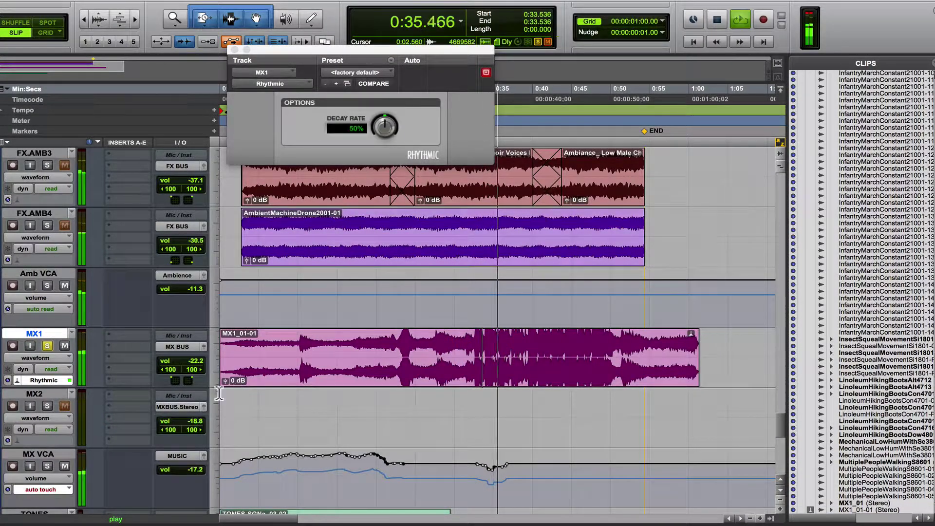
click(16, 379)
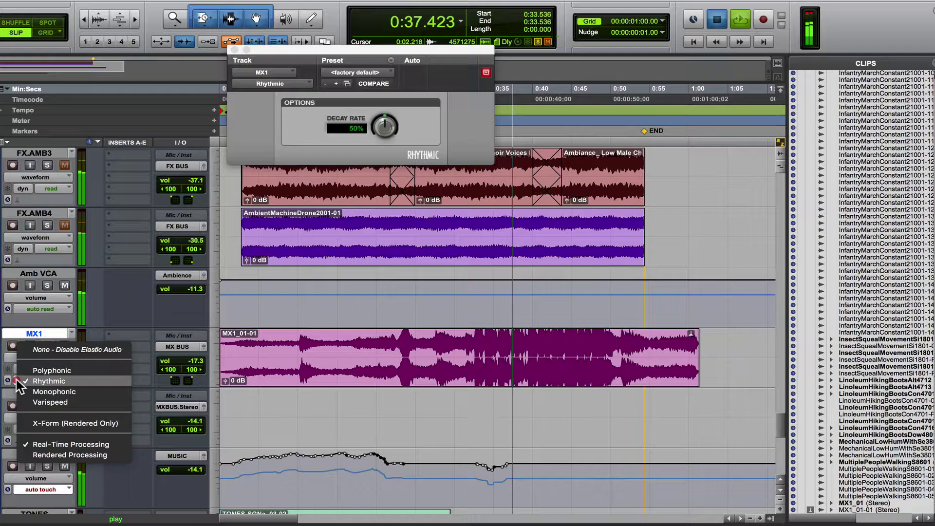
click(43, 368)
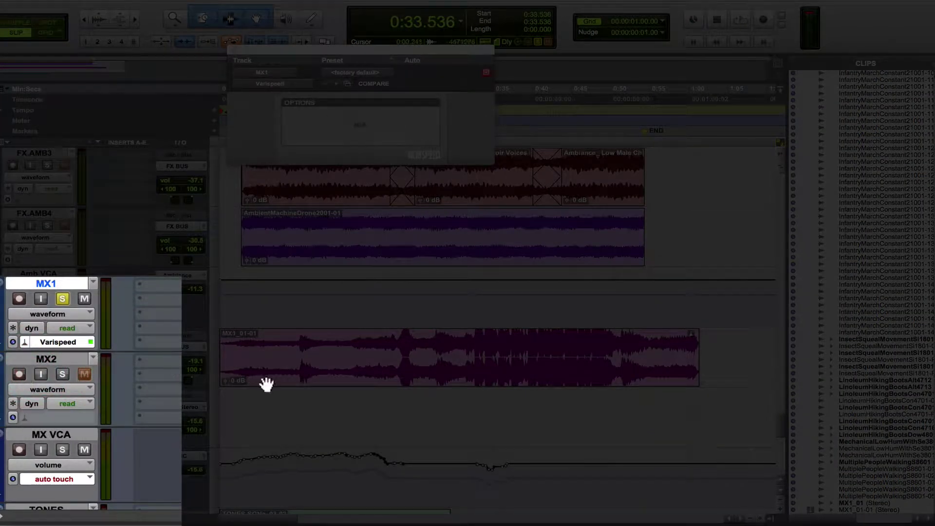
click(472, 353)
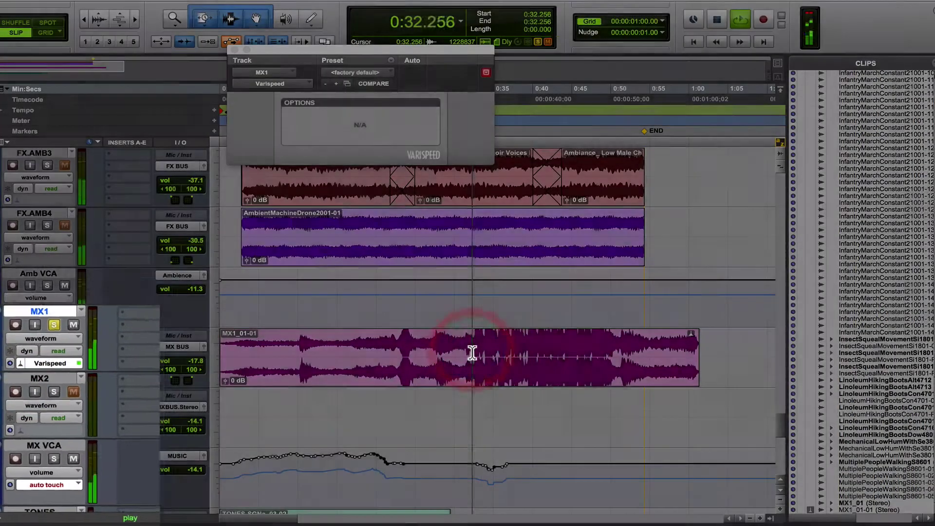
key(space)
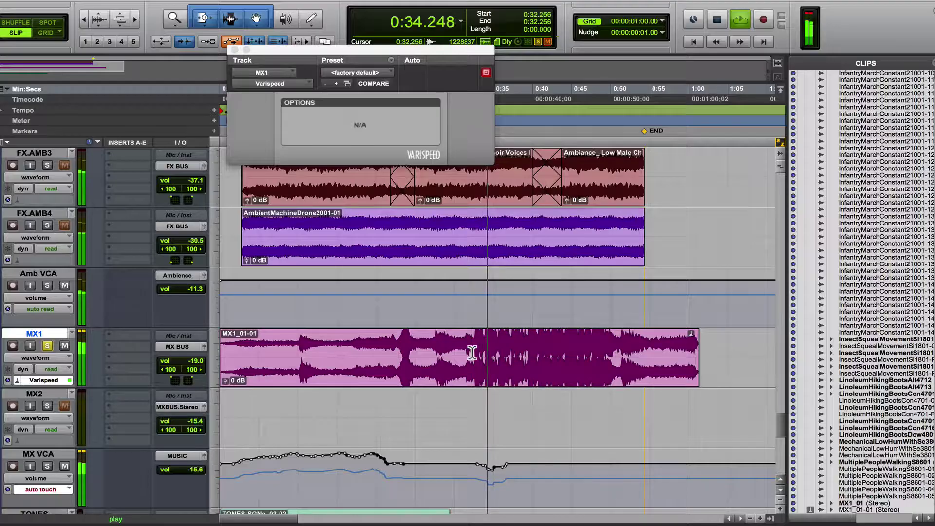